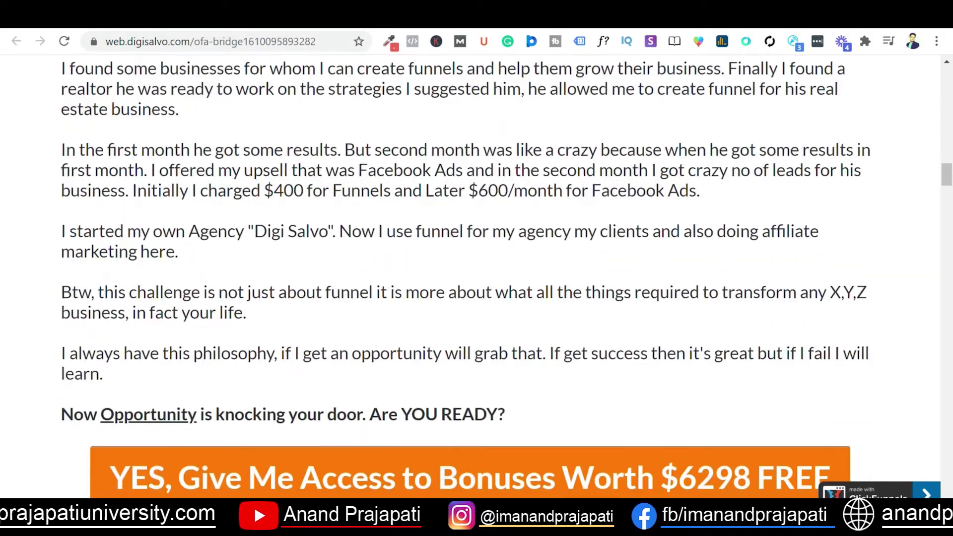
Look through the bridge page's personal story, One Funnel Away Challenge offer and bonus list down to the testimonials
scroll(492, 434, down, 10)
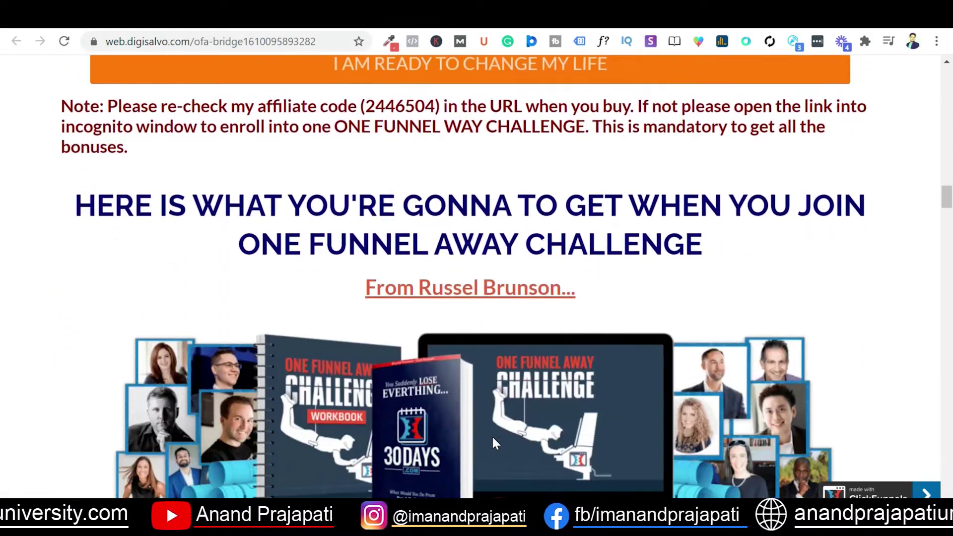
scroll(492, 437, down, 4)
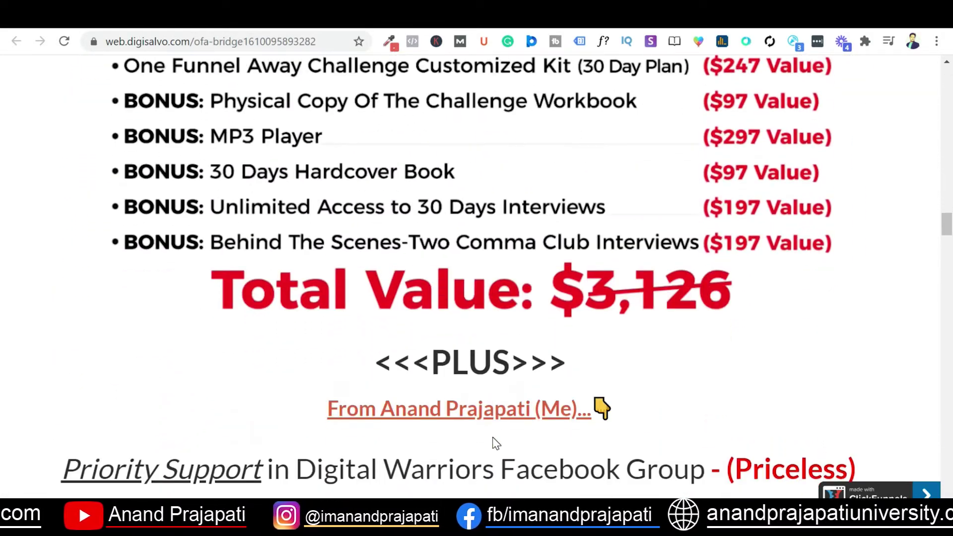
scroll(492, 437, up, 5)
scroll(492, 437, down, 15)
scroll(492, 437, up, 2)
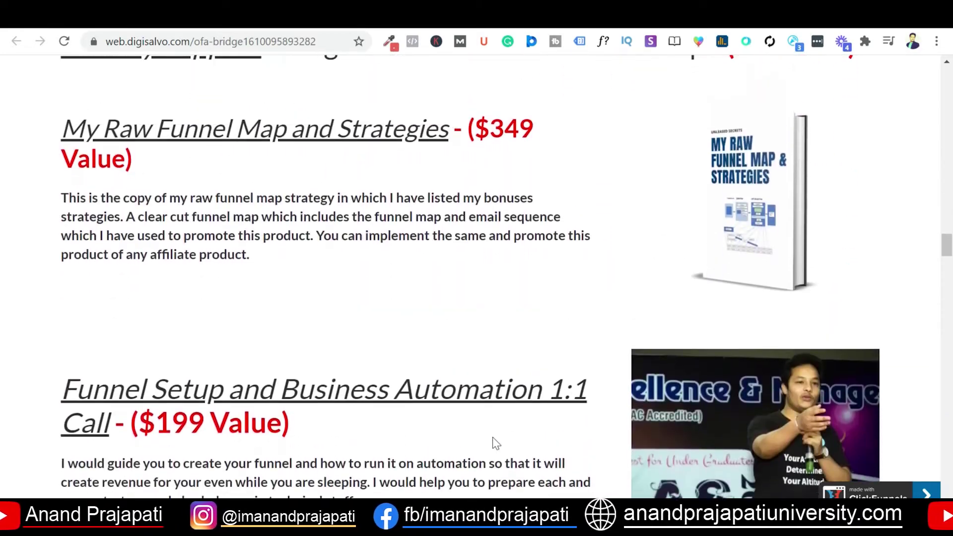
scroll(492, 437, down, 3)
scroll(493, 437, down, 20)
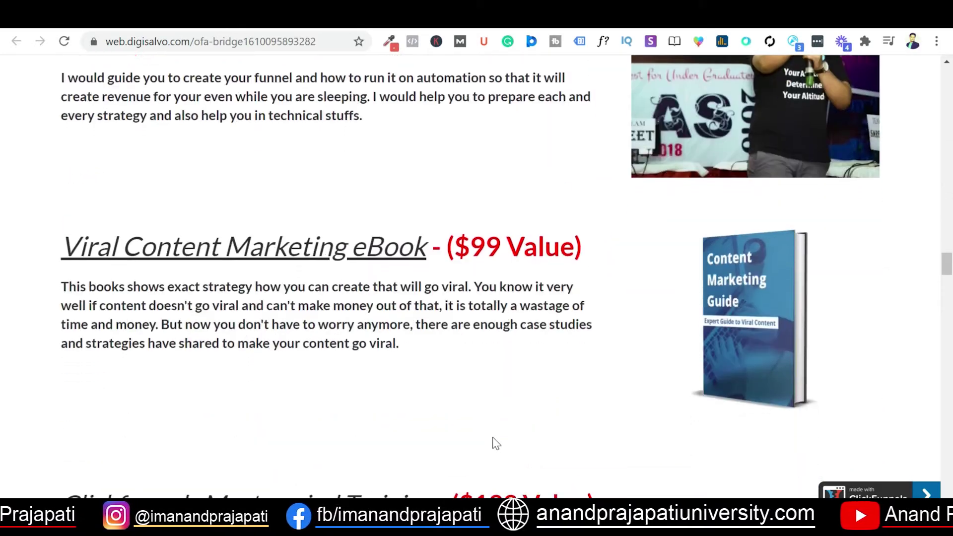
scroll(497, 443, down, 20)
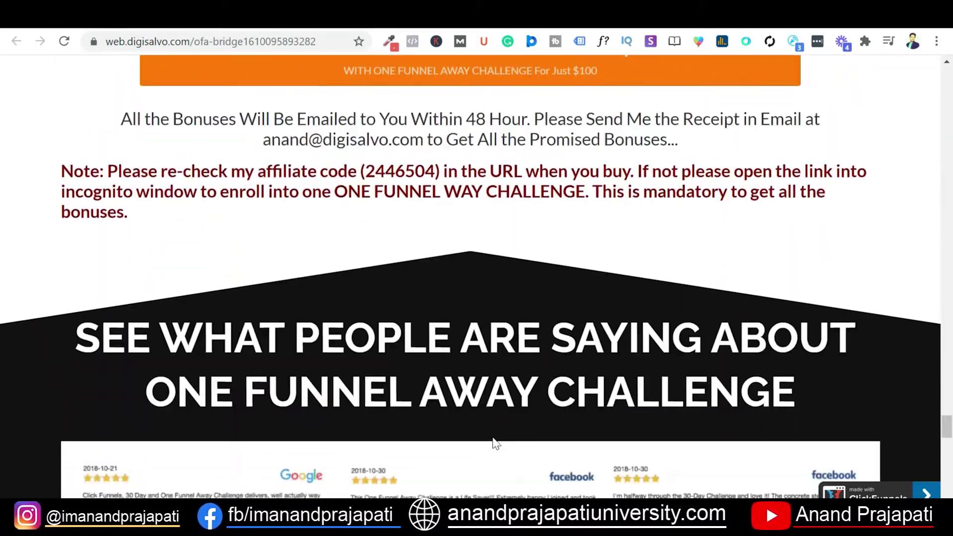
scroll(495, 443, down, 10)
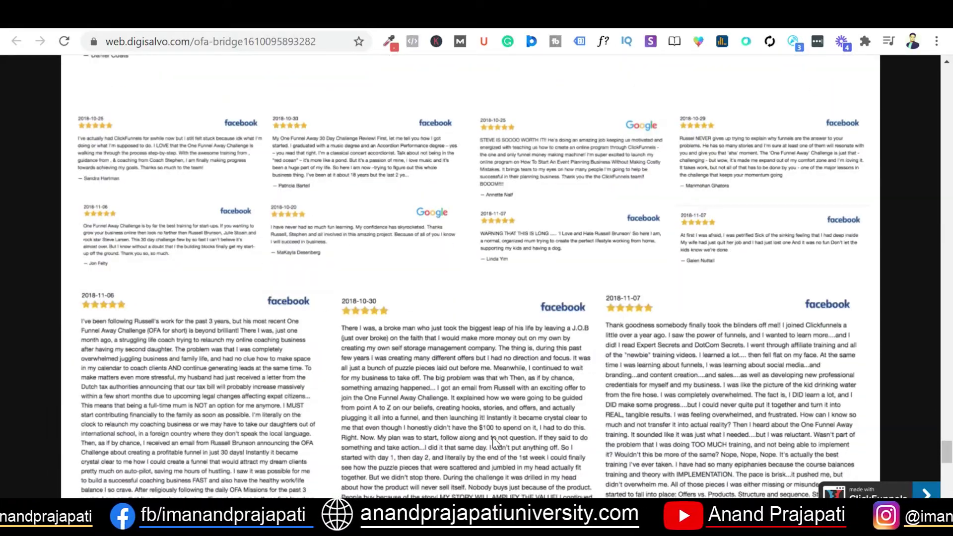
Examine the customer testimonials about the One Funnel Away Challenge and return to the bridge page's headline
scroll(494, 443, up, 15)
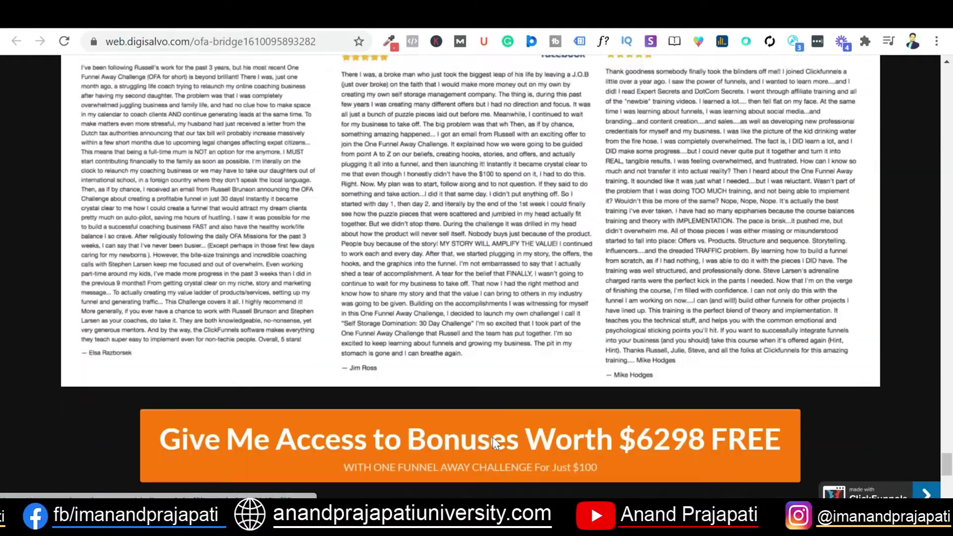
scroll(558, 275, up, 2)
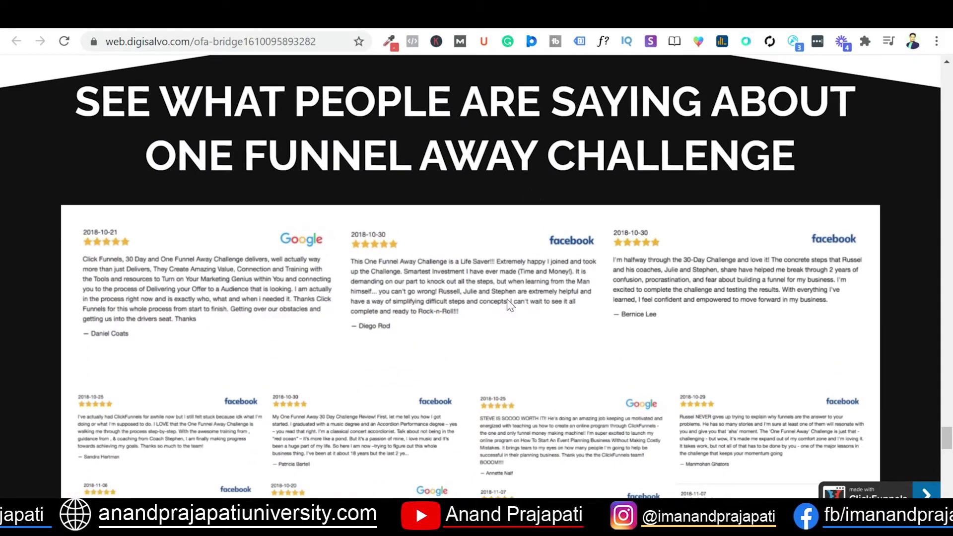
scroll(507, 300, down, 1)
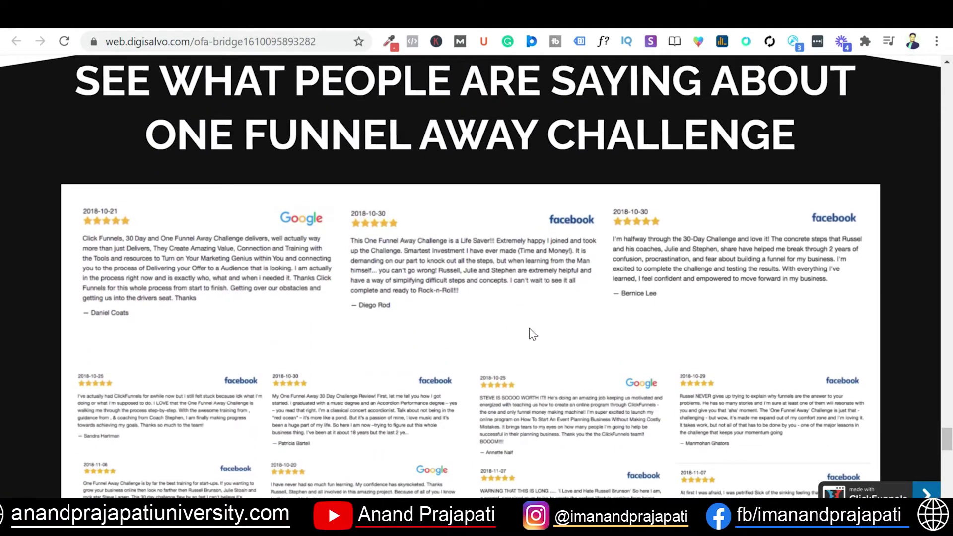
scroll(576, 309, up, 18)
scroll(577, 309, down, 13)
scroll(578, 312, down, 4)
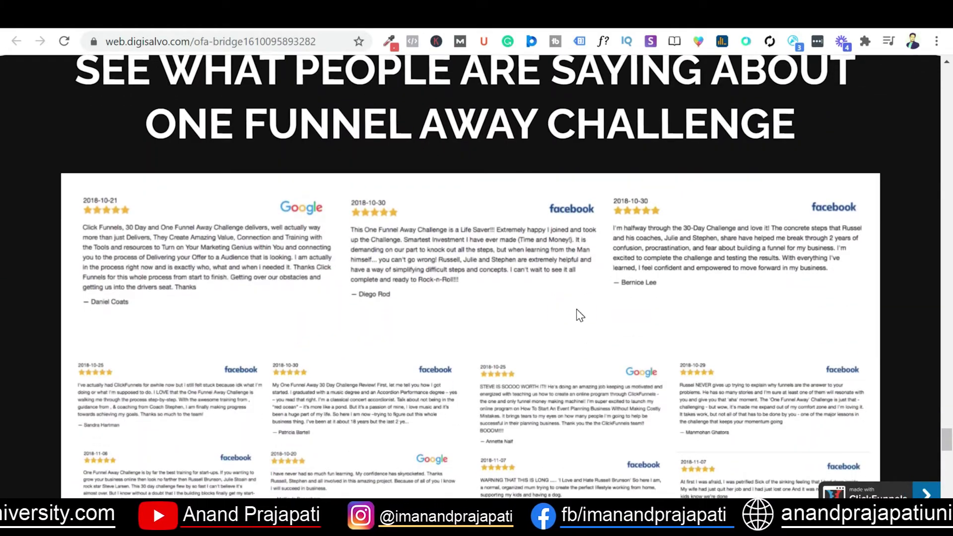
scroll(580, 315, up, 20)
scroll(580, 315, up, 20)
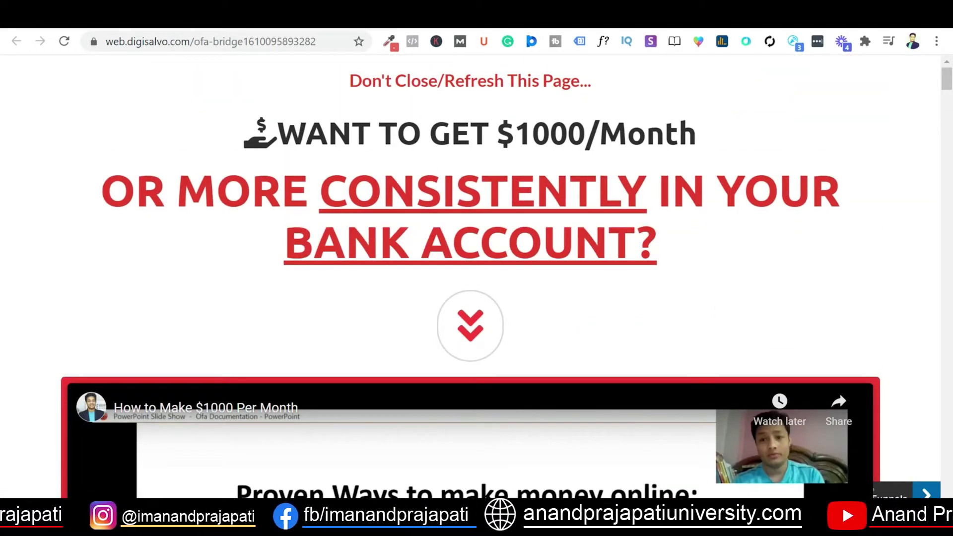
Review the bridge page's story section and individual bonuses, including the funnel map, 1:1 call and viral content eBook
scroll(537, 269, down, 20)
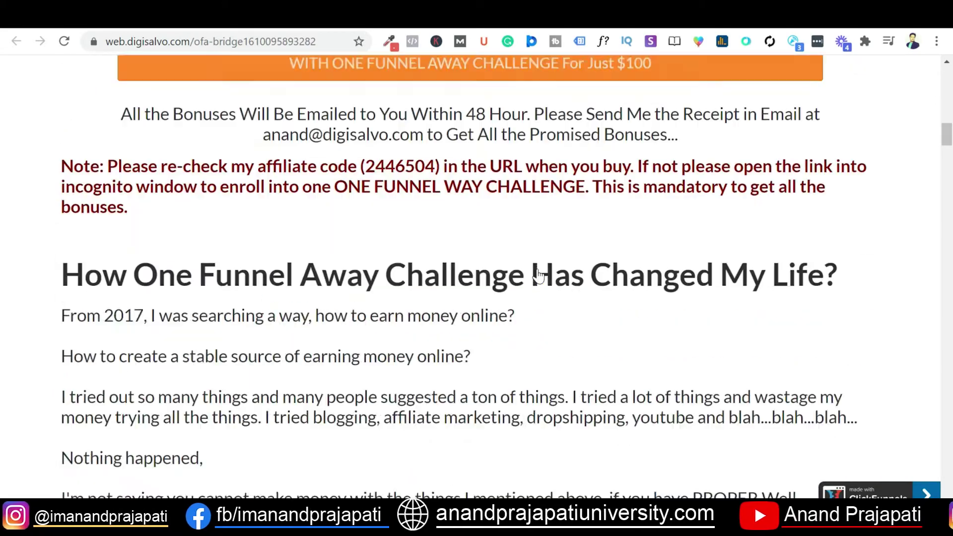
scroll(540, 275, down, 1)
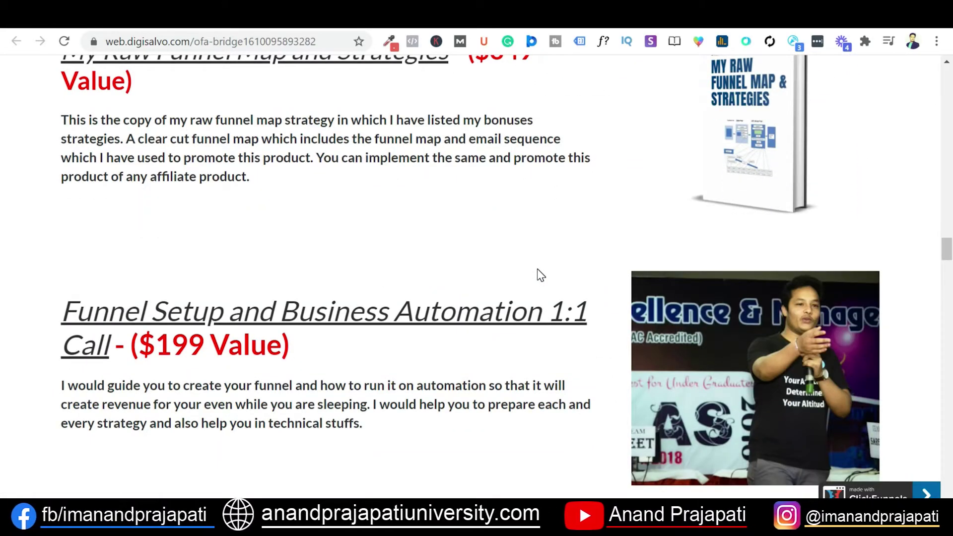
scroll(540, 275, up, 1)
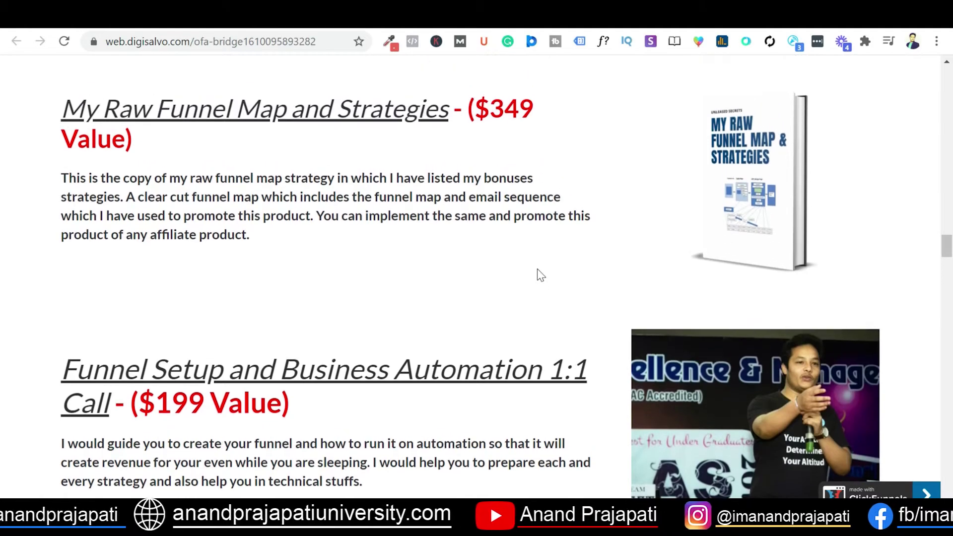
scroll(537, 269, down, 3)
scroll(540, 275, down, 18)
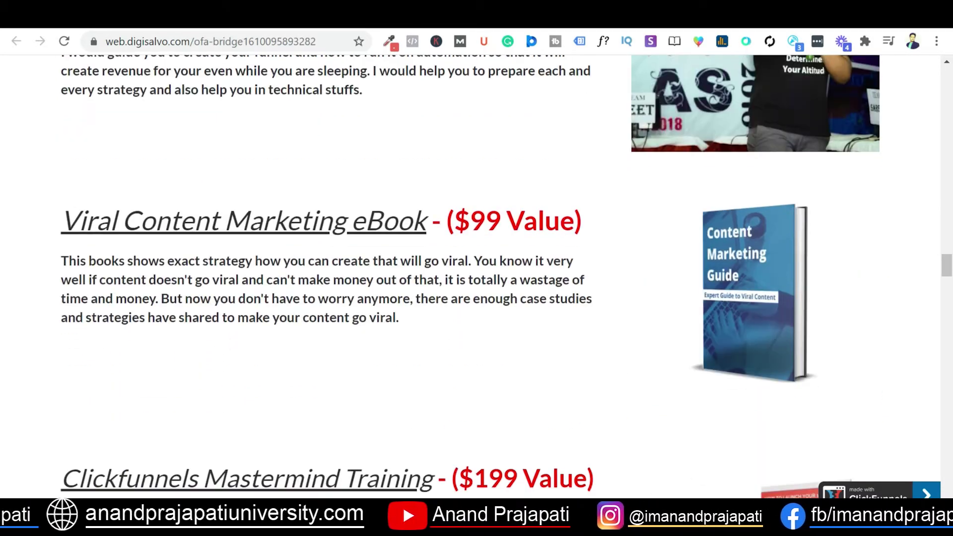
scroll(541, 274, up, 20)
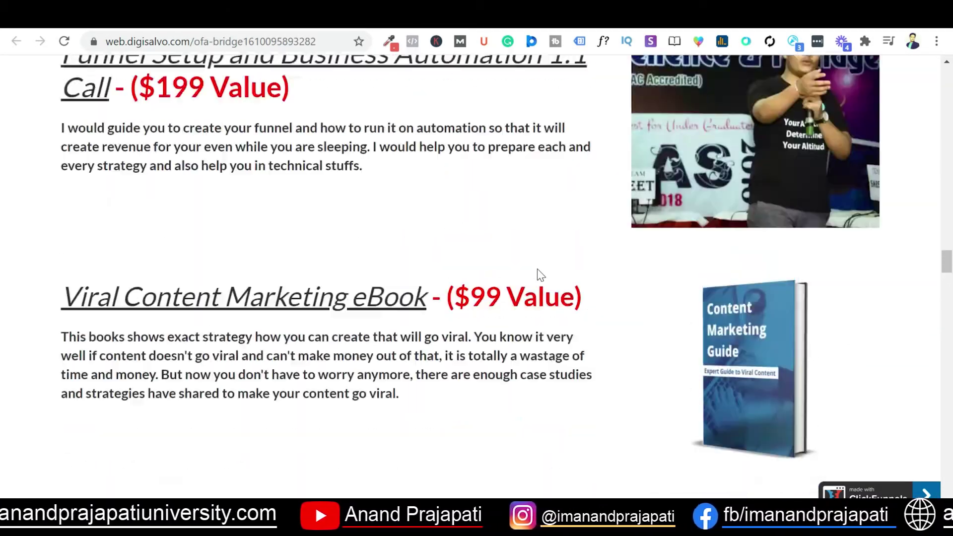
scroll(477, 278, up, 8)
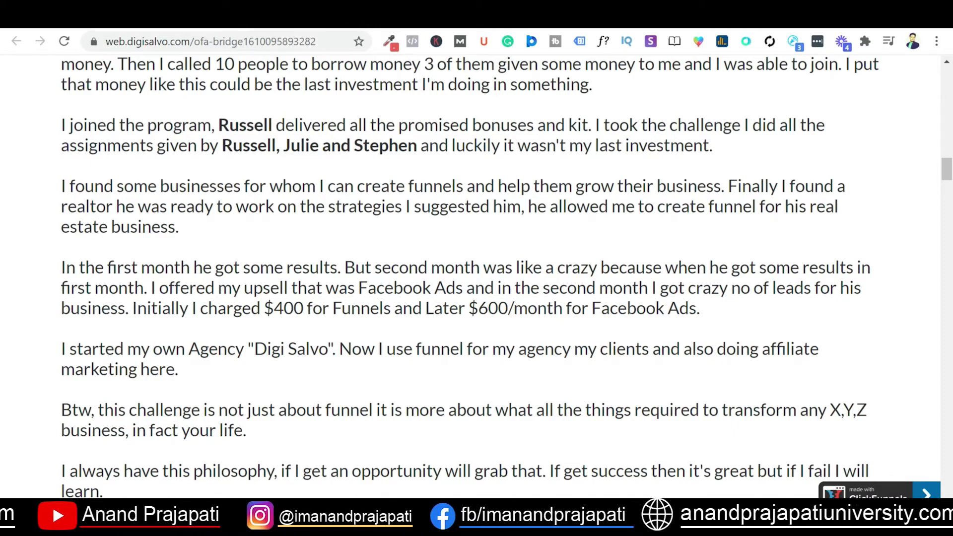
scroll(541, 274, up, 15)
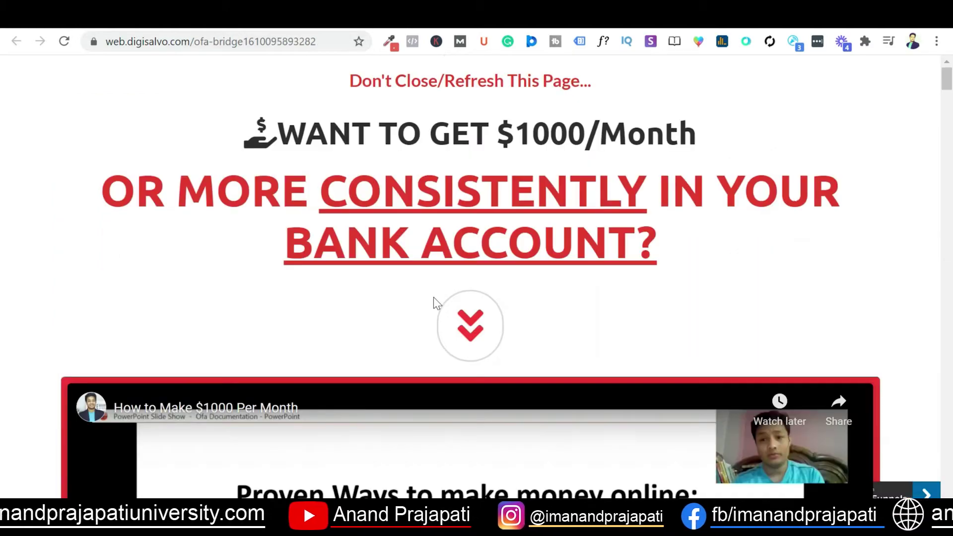
scroll(434, 297, down, 15)
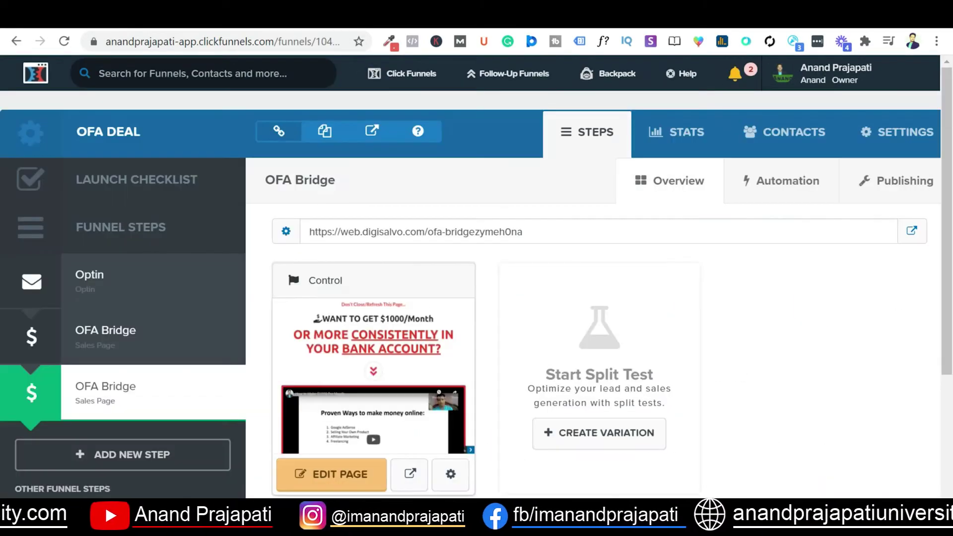
Switch to ClickFunnels and open the OFA new follow-up funnel from the Ofa group of Follow-Up Funnels
mouse_move(485, 75)
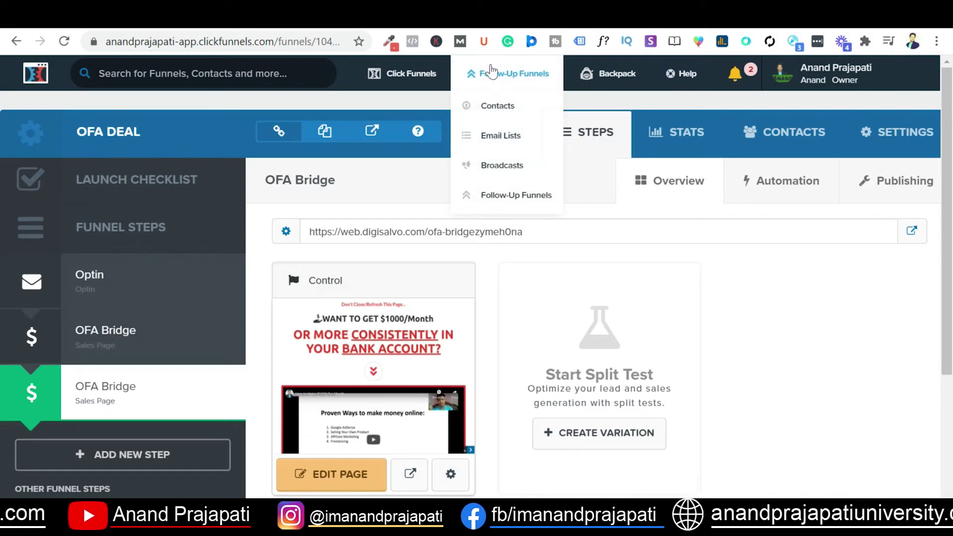
click(504, 199)
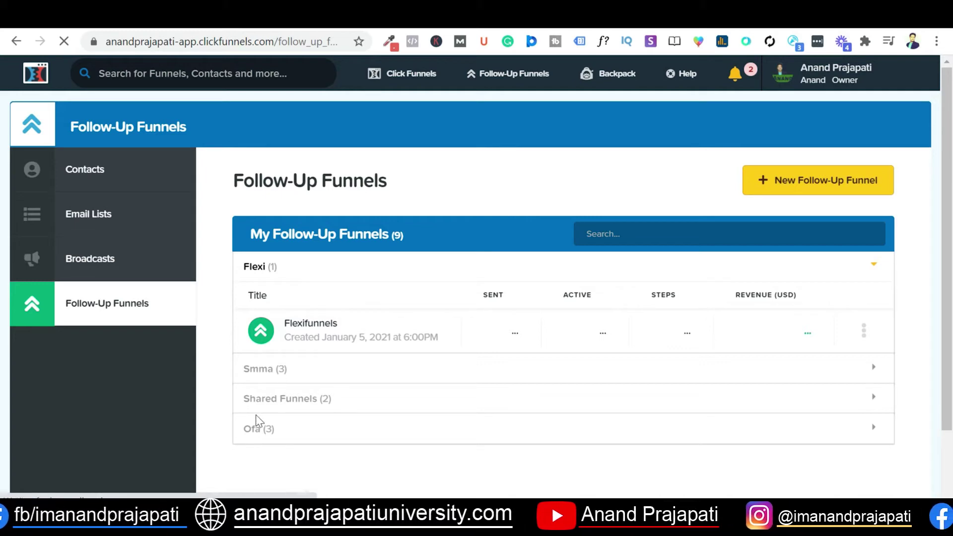
click(442, 165)
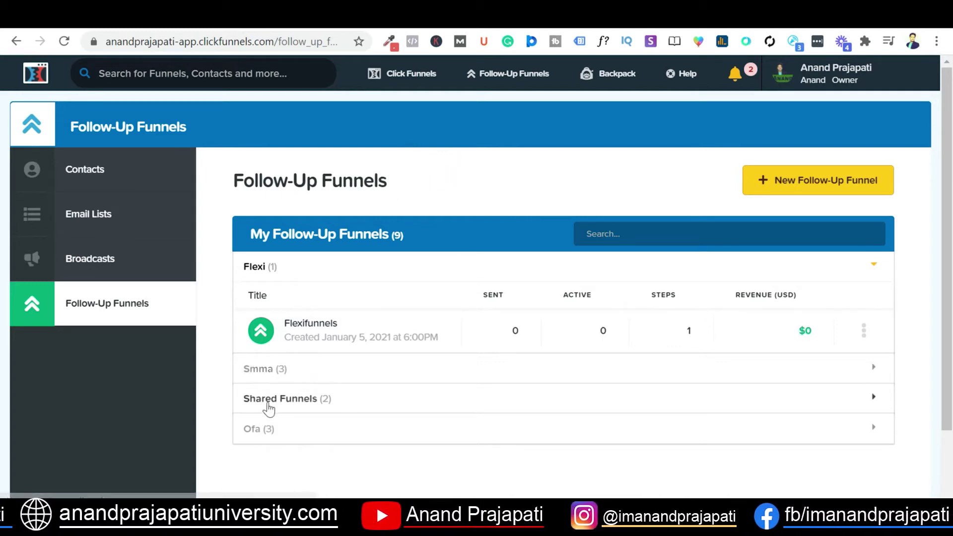
click(254, 430)
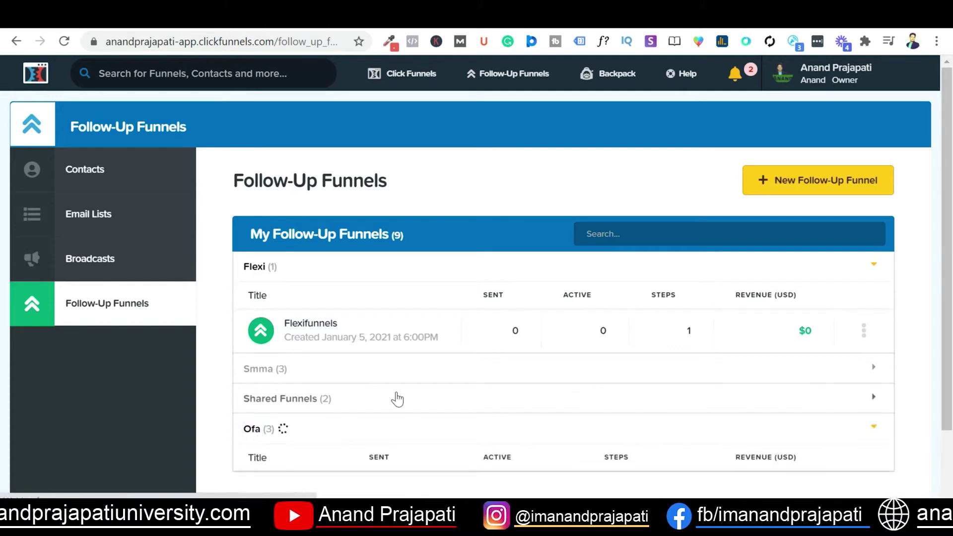
scroll(396, 398, down, 3)
scroll(397, 391, down, 1)
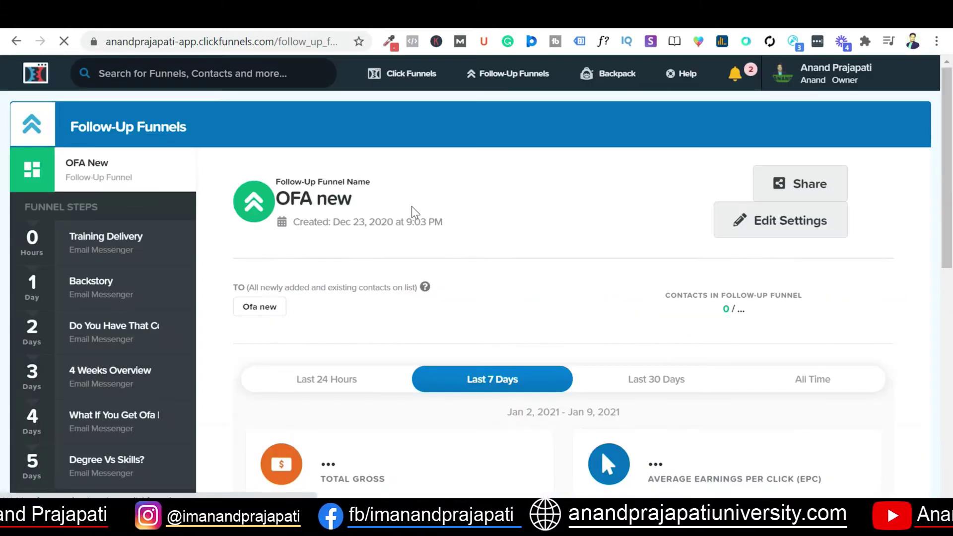
Look over the email steps and statistics of the OFA new follow-up funnel
scroll(344, 308, down, 4)
scroll(346, 309, down, 5)
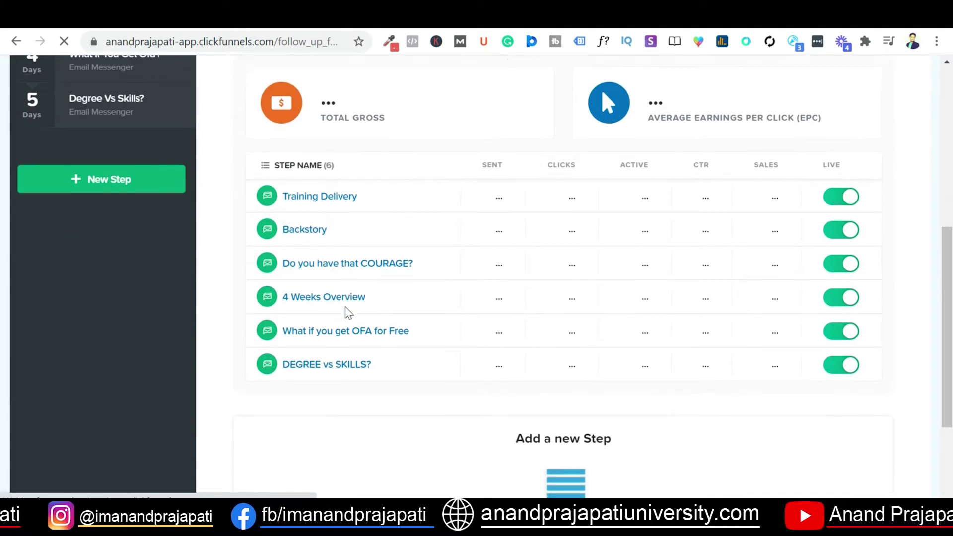
scroll(346, 309, up, 9)
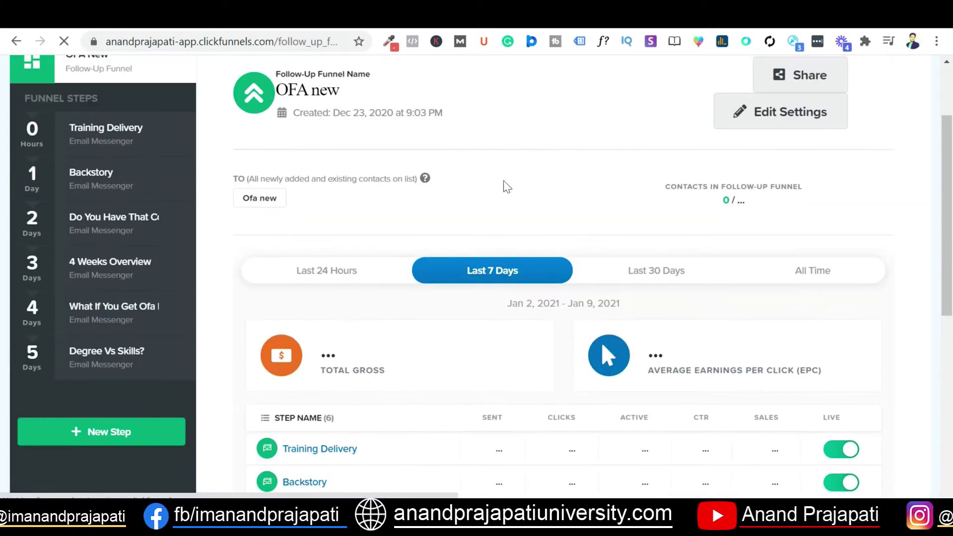
scroll(476, 271, down, 1)
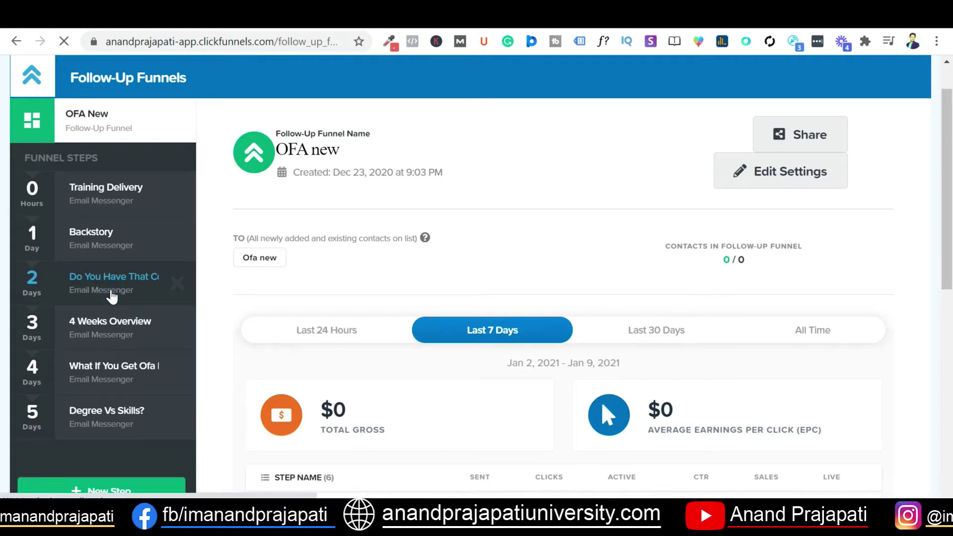
Open the day 2 email step "Do you have that COURAGE?" and review its overview and the surrounding email sequence
click(112, 296)
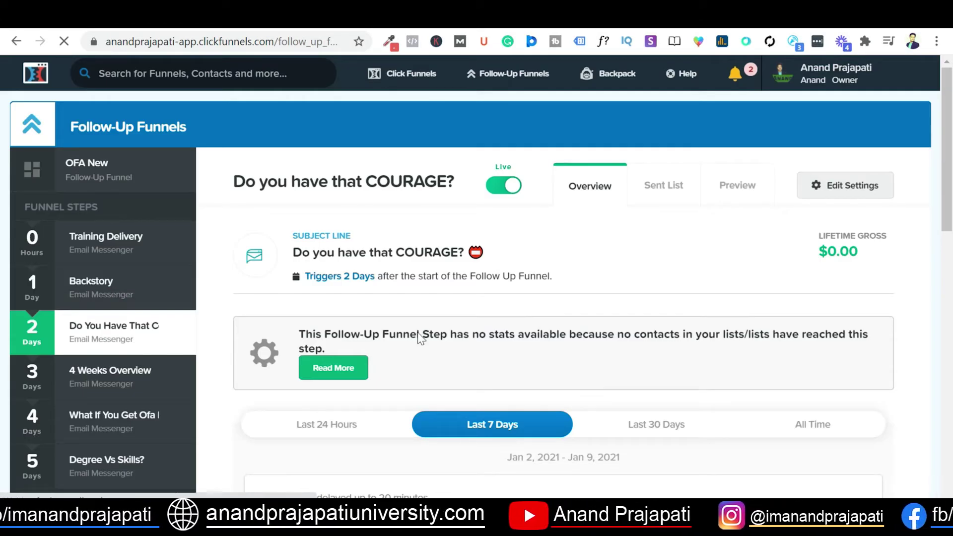
scroll(457, 355, down, 10)
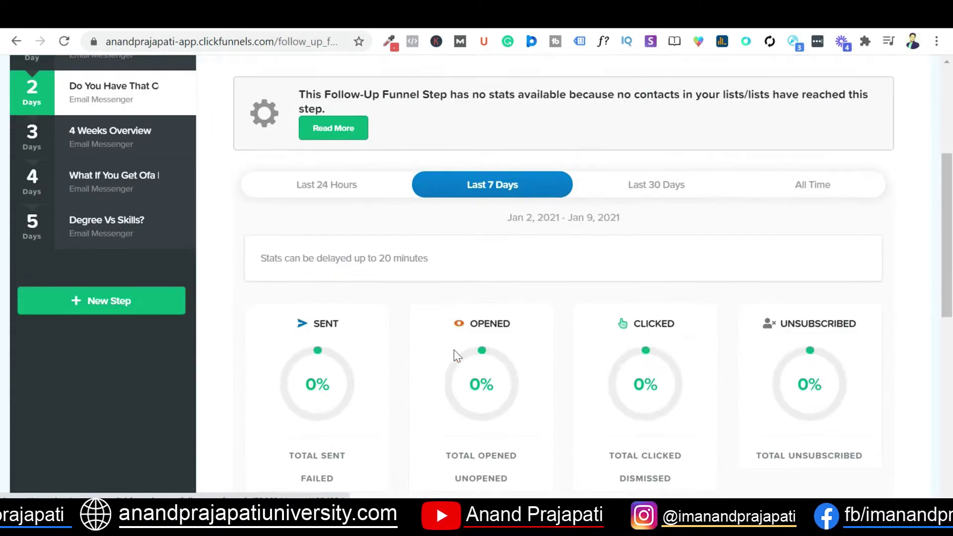
scroll(457, 355, up, 15)
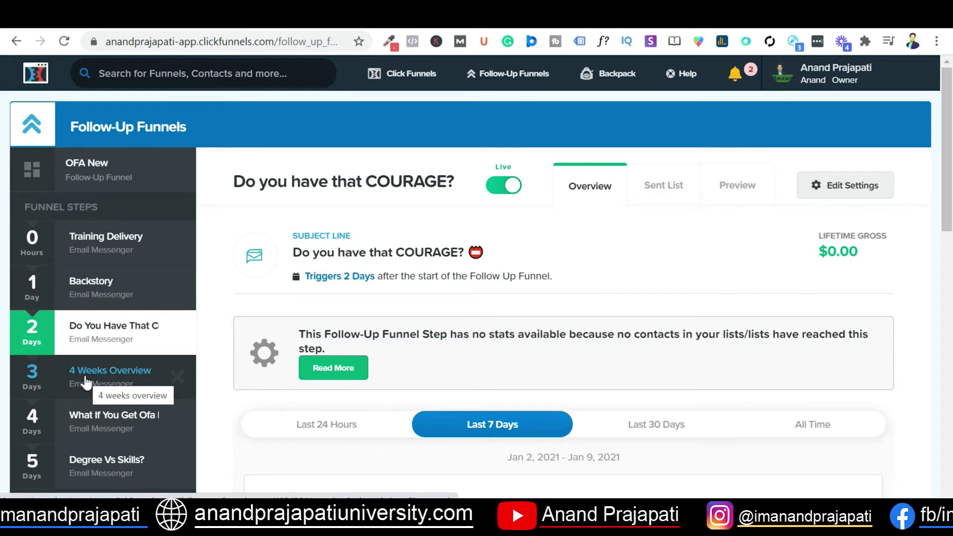
scroll(86, 382, down, 1)
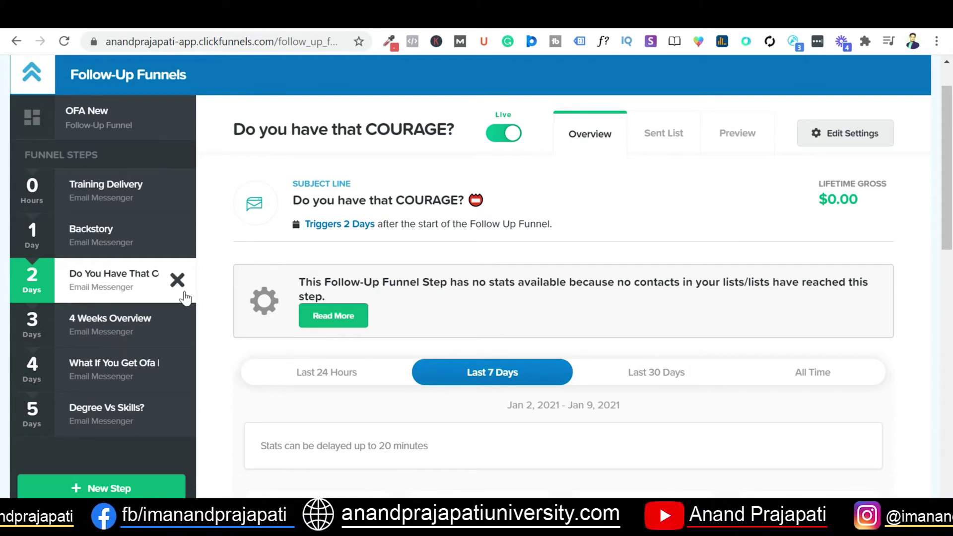
scroll(152, 292, up, 1)
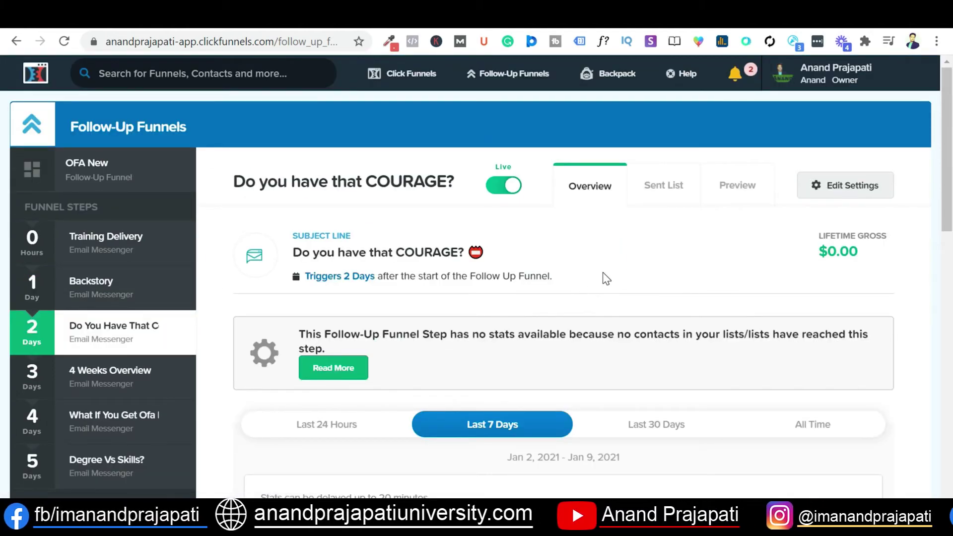
scroll(144, 355, down, 3)
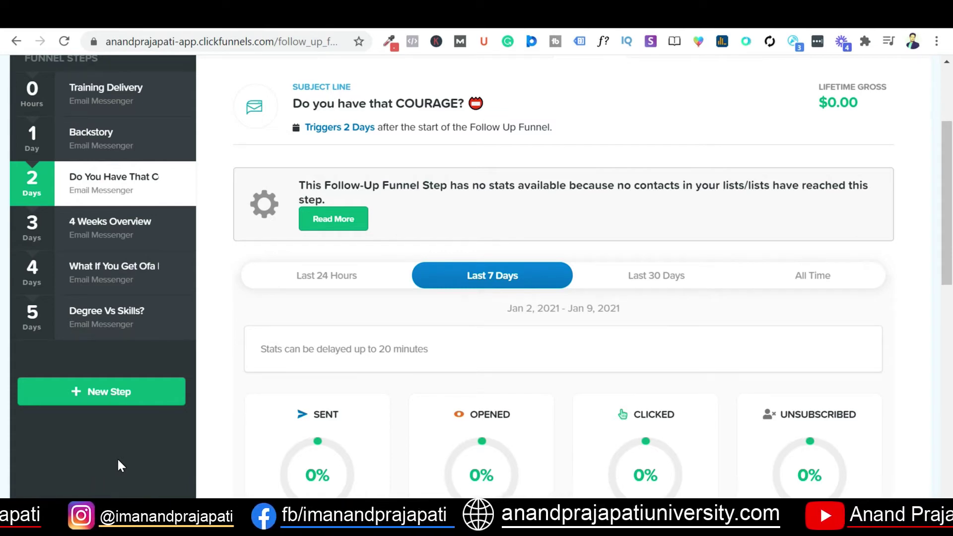
scroll(417, 210, up, 3)
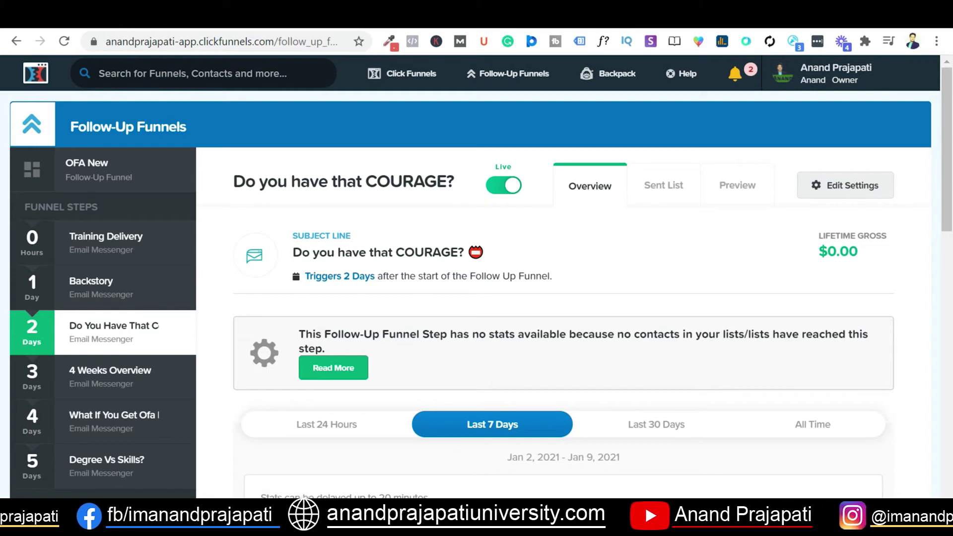
Highlight the title "Do you have that COURAGE?" of the day 2 email step
drag(235, 182, 462, 208)
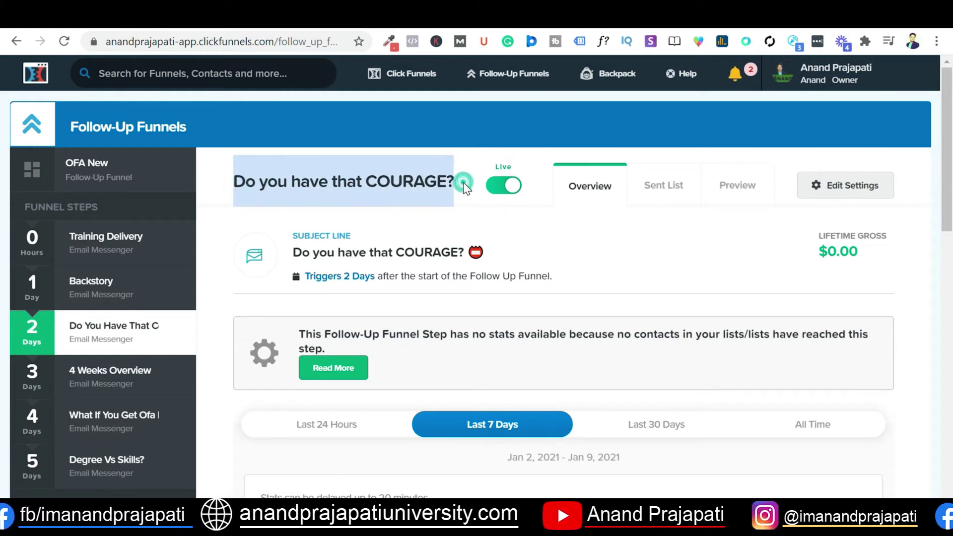
click(464, 186)
drag(230, 182, 459, 185)
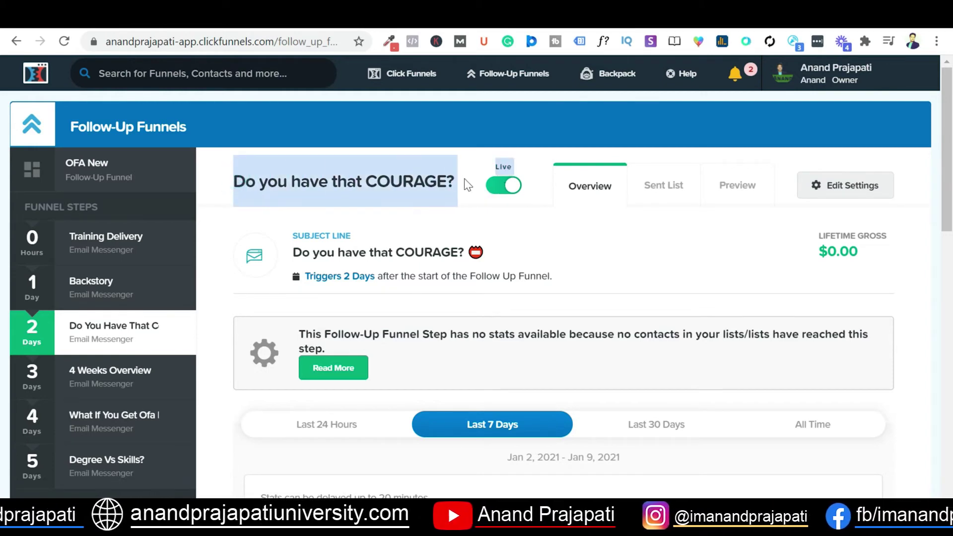
click(341, 154)
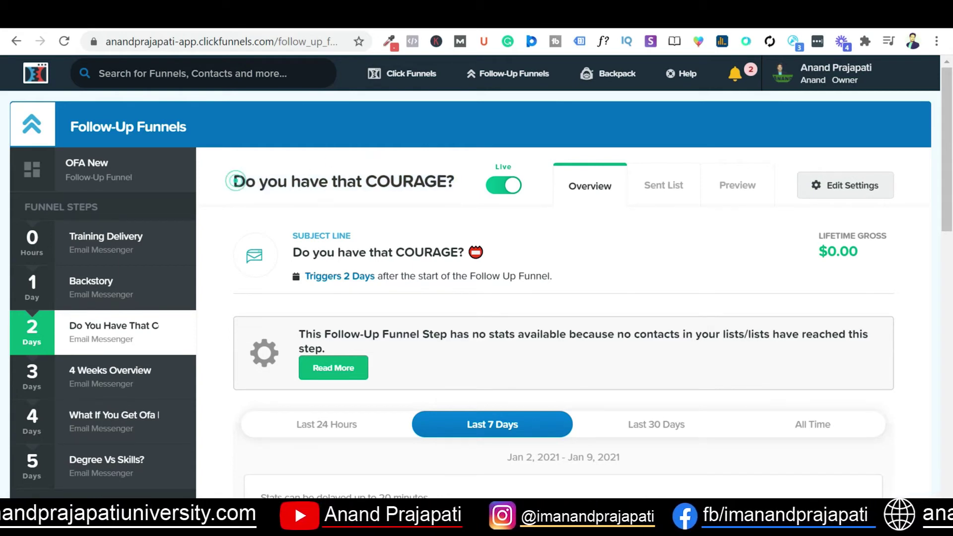
drag(231, 182, 453, 184)
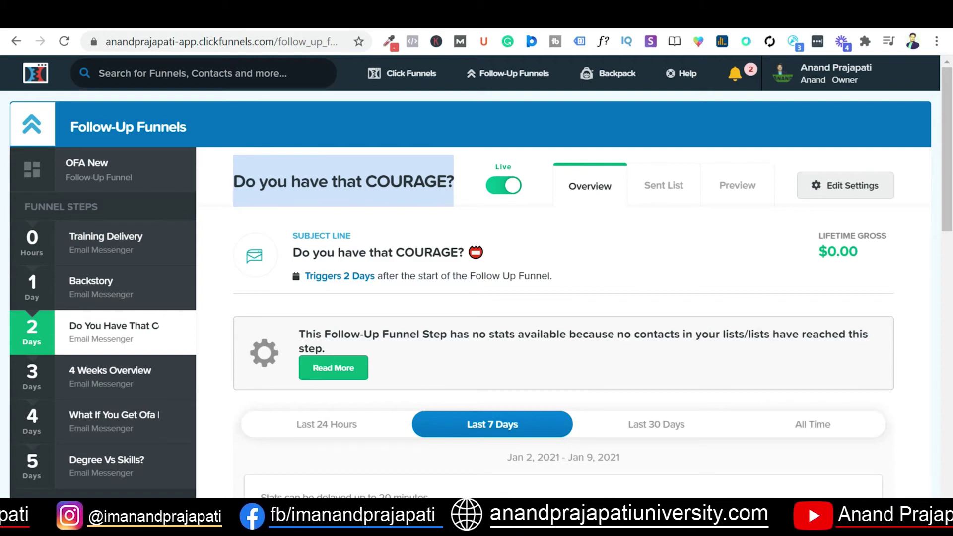
Switch back to the OFA bridge page and view its headline and video section
key(ctrl+Tab)
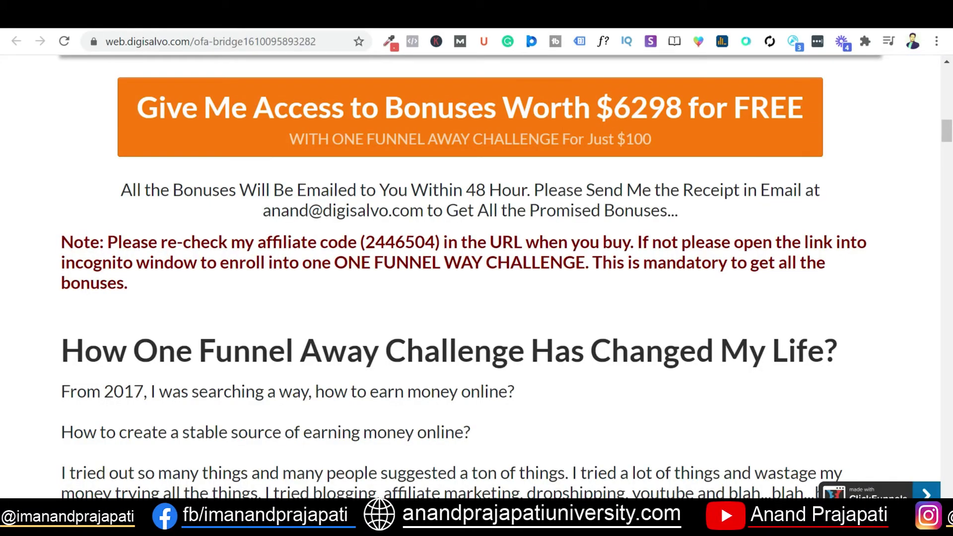
scroll(470, 276, up, 13)
scroll(470, 275, up, 2)
scroll(471, 275, down, 1)
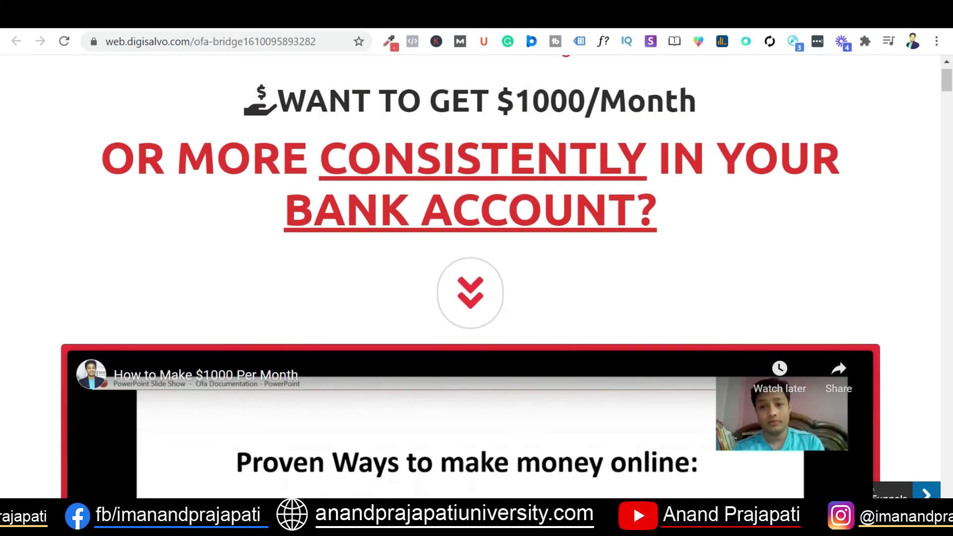